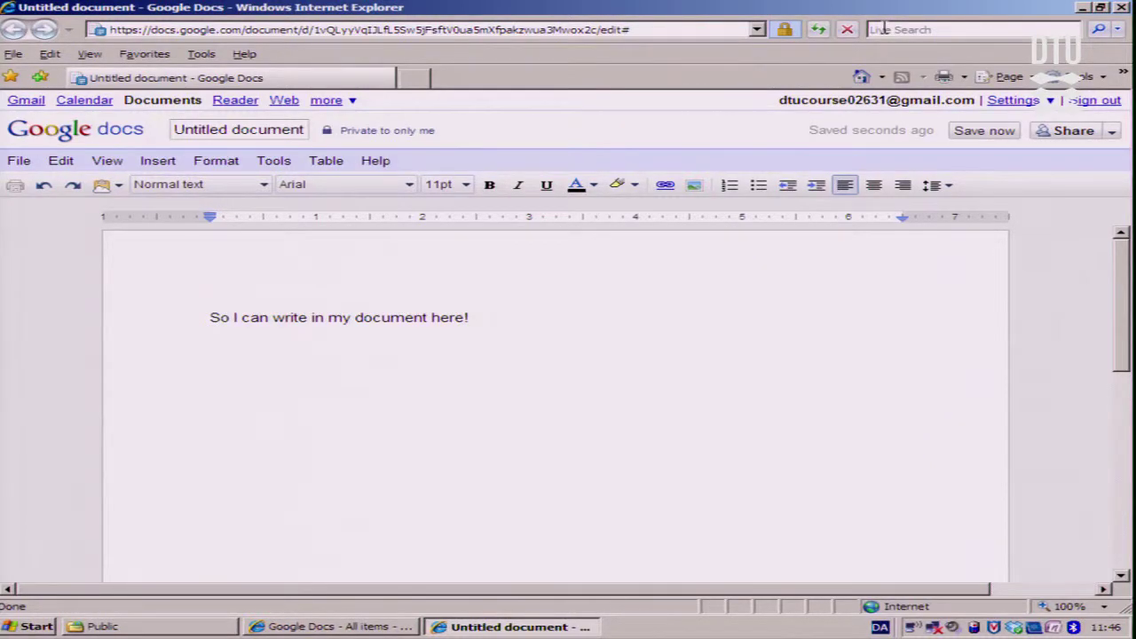
# Step: Paste the lorem ipsum paragraphs below the document's first line, add a line break, and close the document
pyautogui.hotkey('ctrl', 'v')
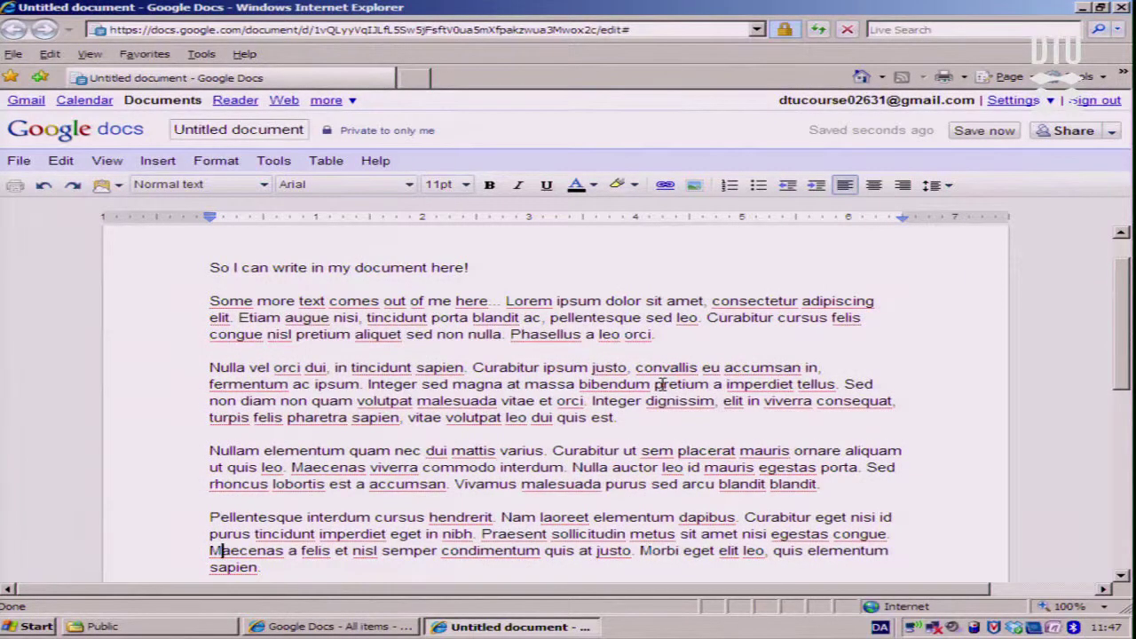
pyautogui.press('Return')
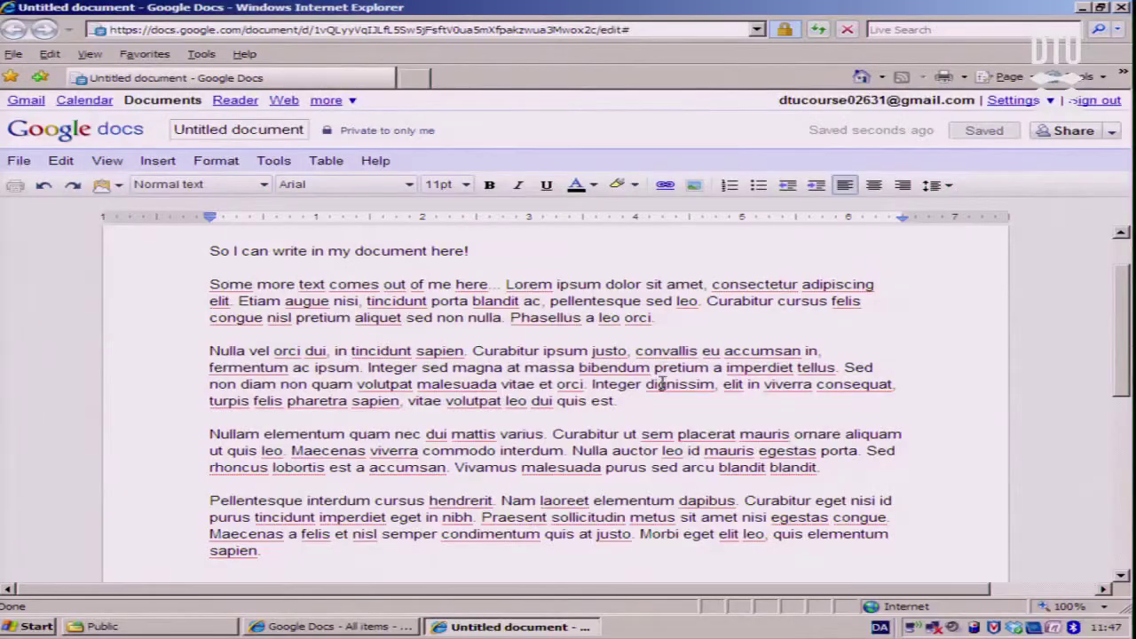
pyautogui.click(19, 161)
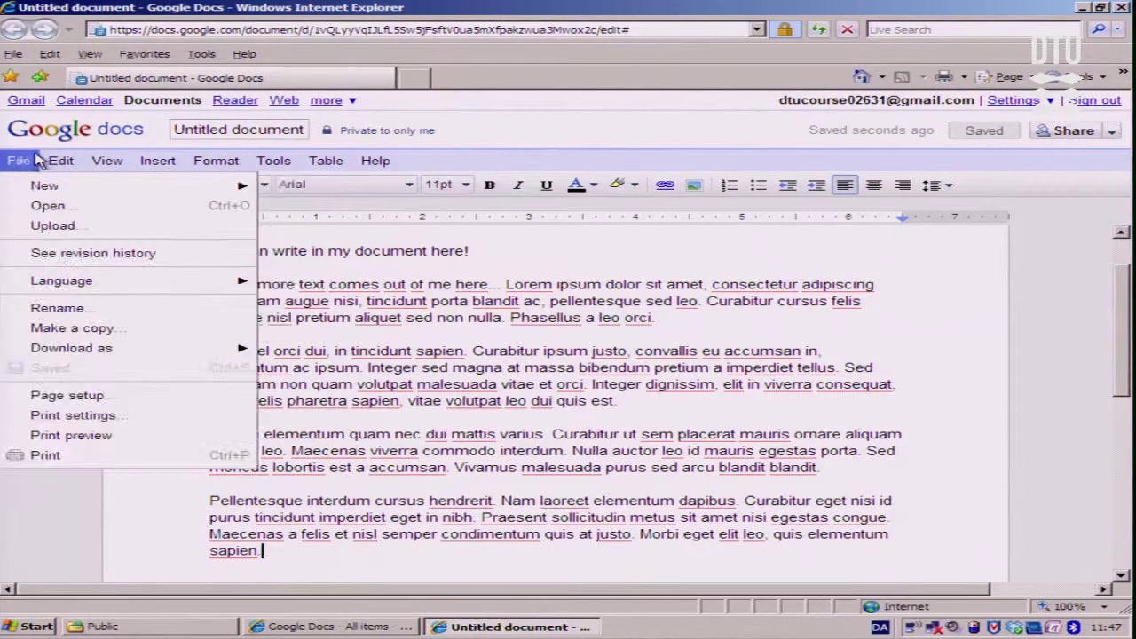
pyautogui.click(19, 161)
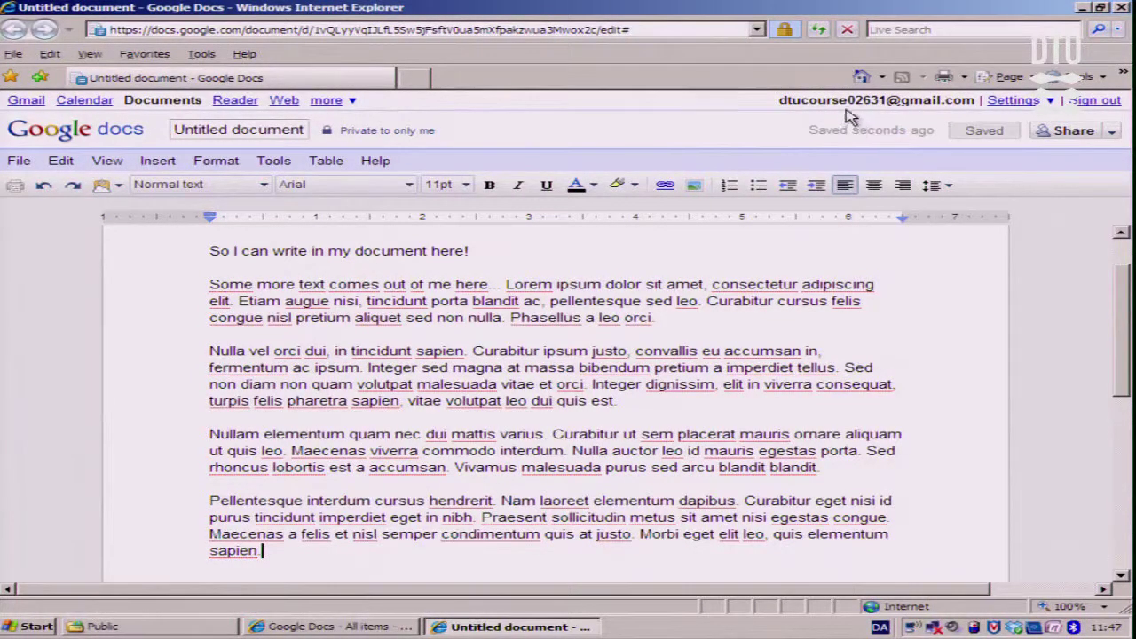
pyautogui.click(1121, 7)
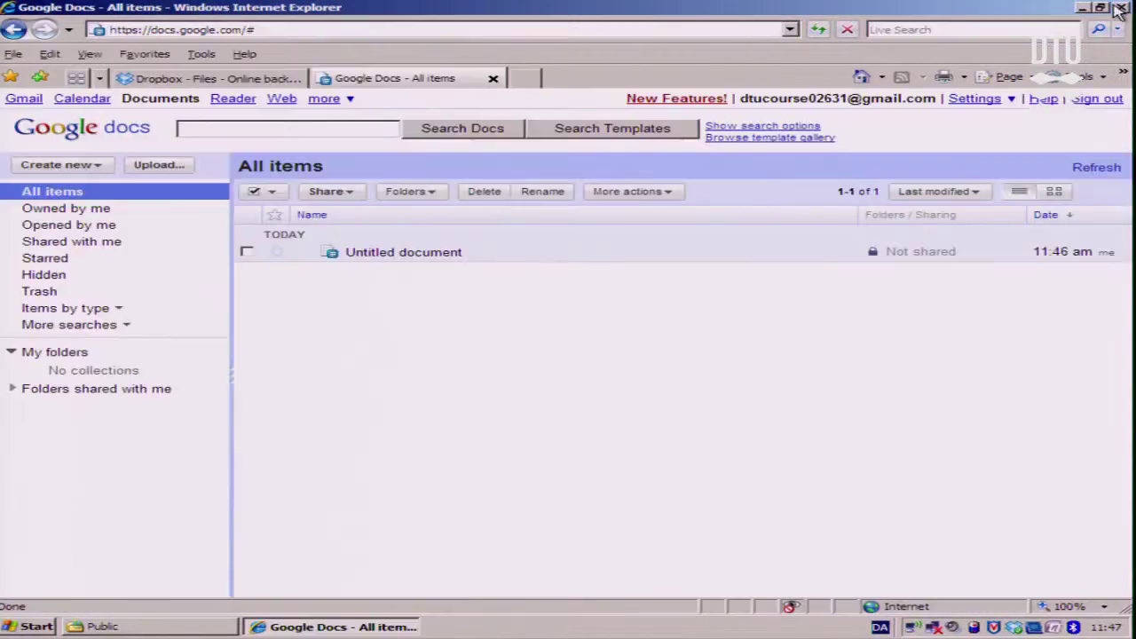
# Step: Reopen the untitled document from the documents list, rename it "My Mumble text", and close it
pyautogui.click(428, 255)
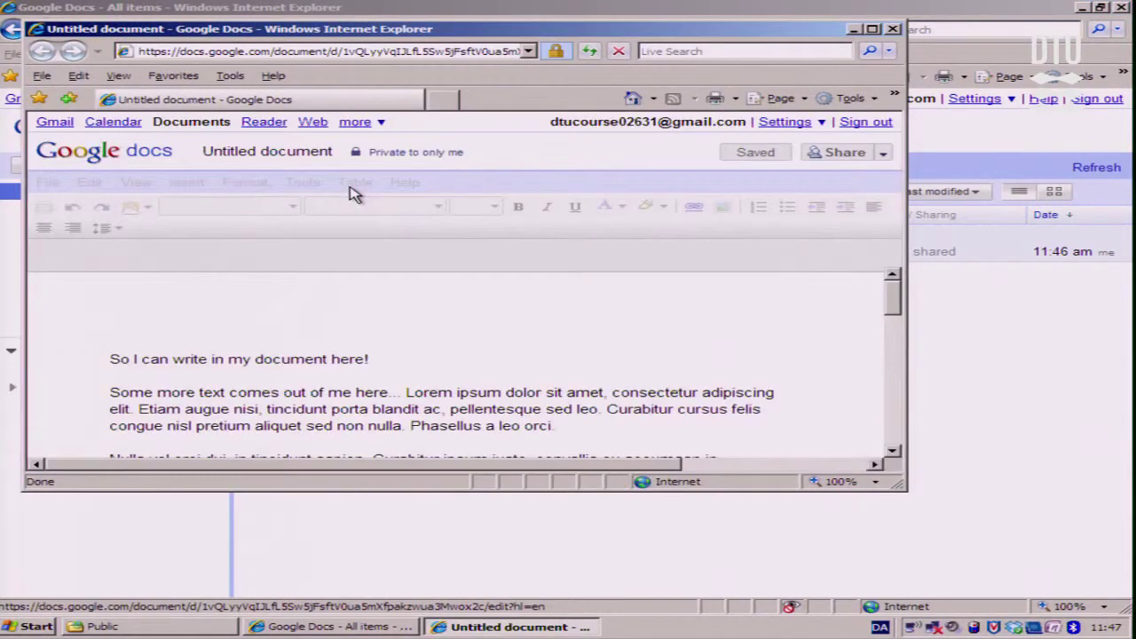
pyautogui.click(295, 152)
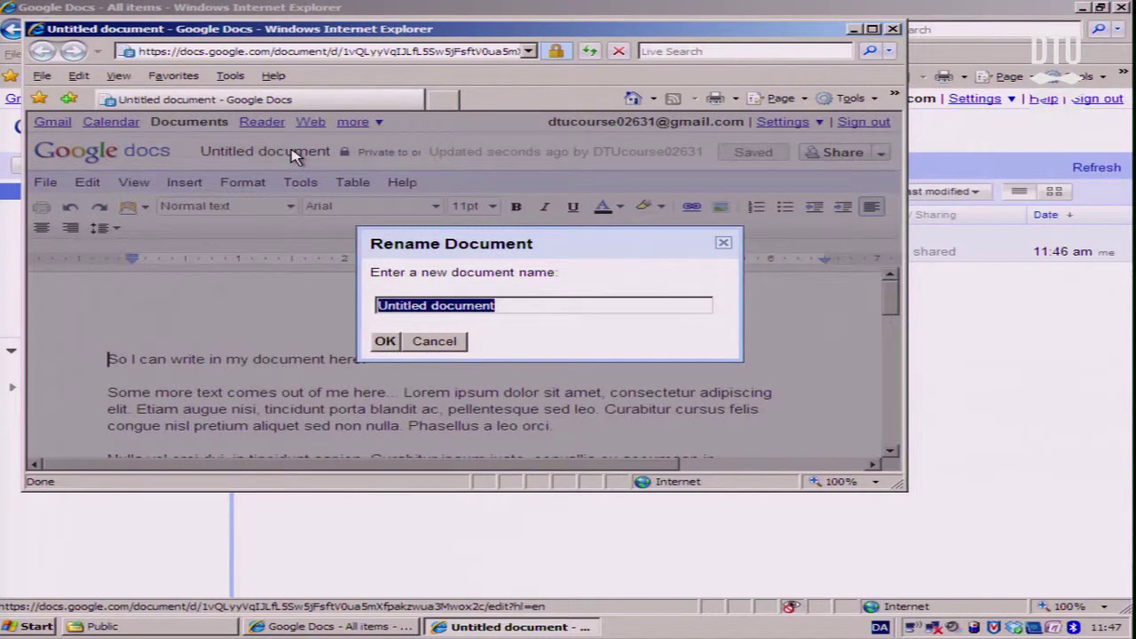
pyautogui.write('My Mub')
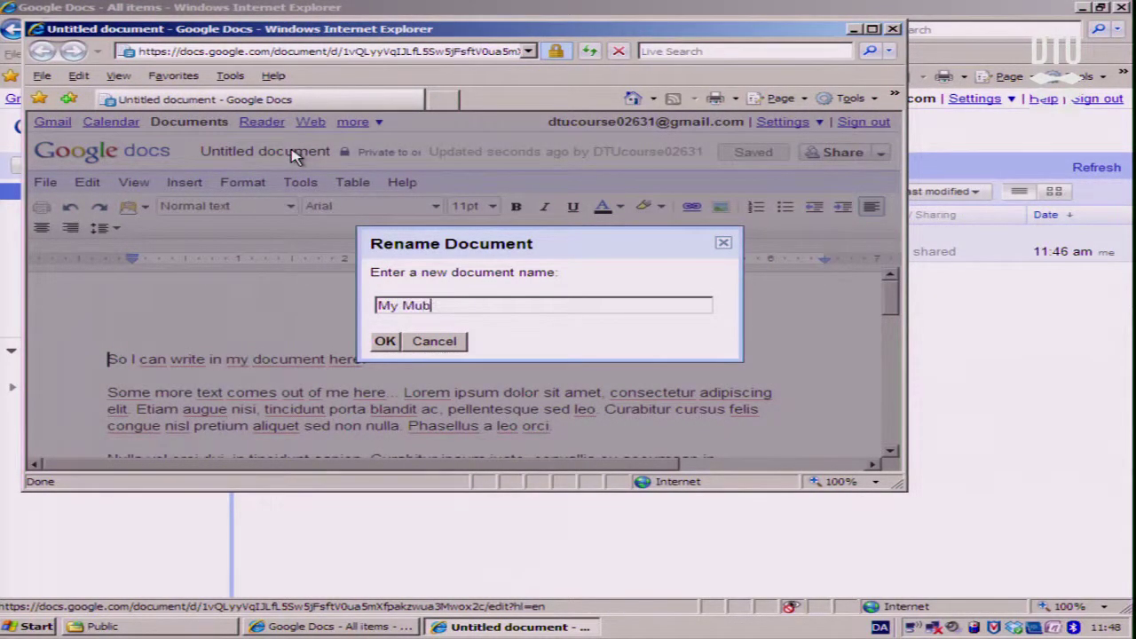
pyautogui.press('BackSpace')
pyautogui.write('mble text')
pyautogui.click(386, 341)
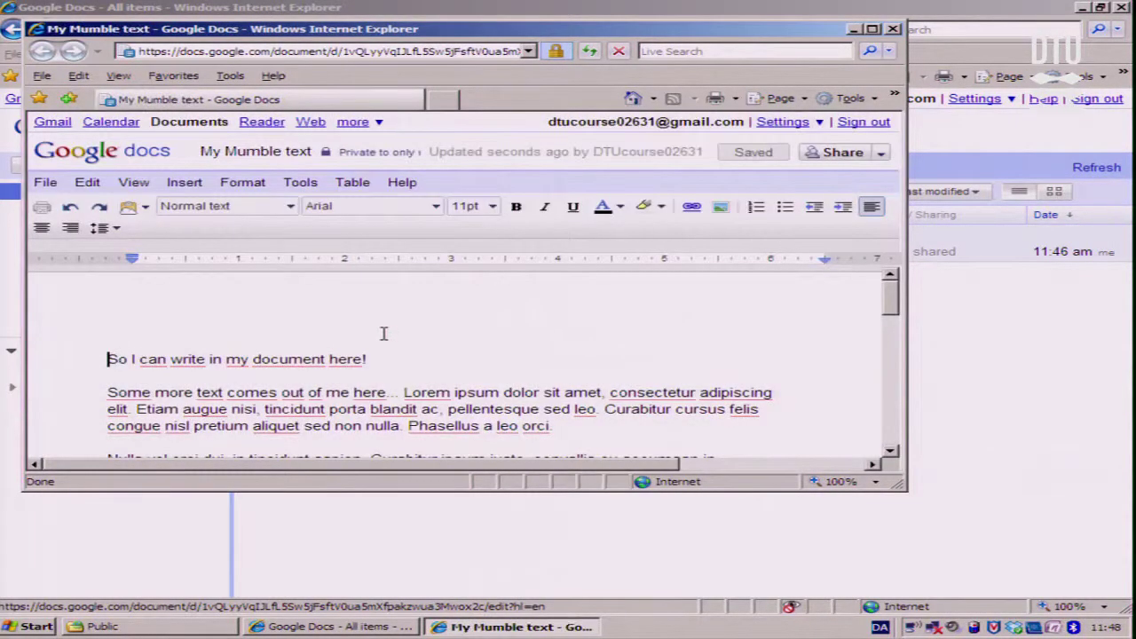
pyautogui.click(894, 32)
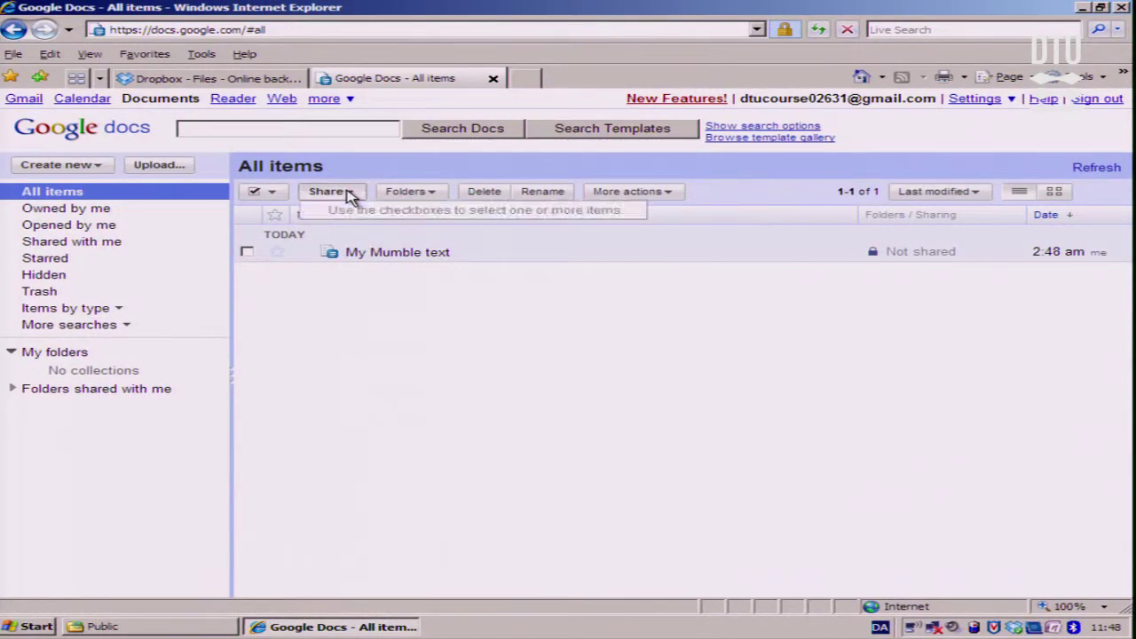
# Step: Share "My Mumble text" with edit access by adding the collaborator's e-mail address in the sharing settings
pyautogui.click(247, 252)
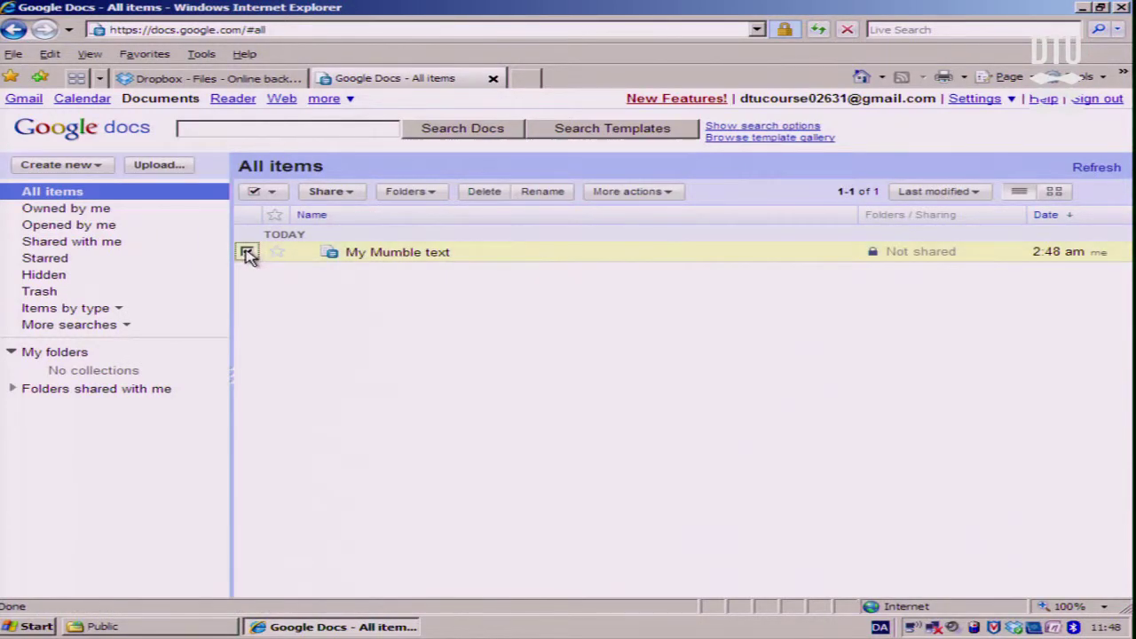
pyautogui.click(354, 194)
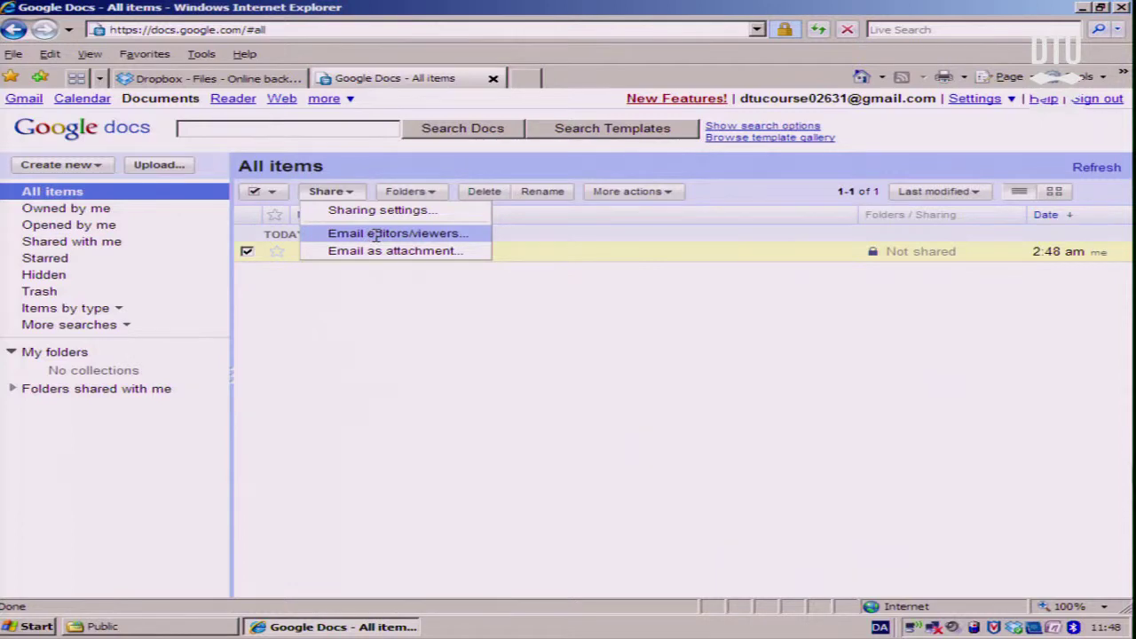
pyautogui.click(378, 235)
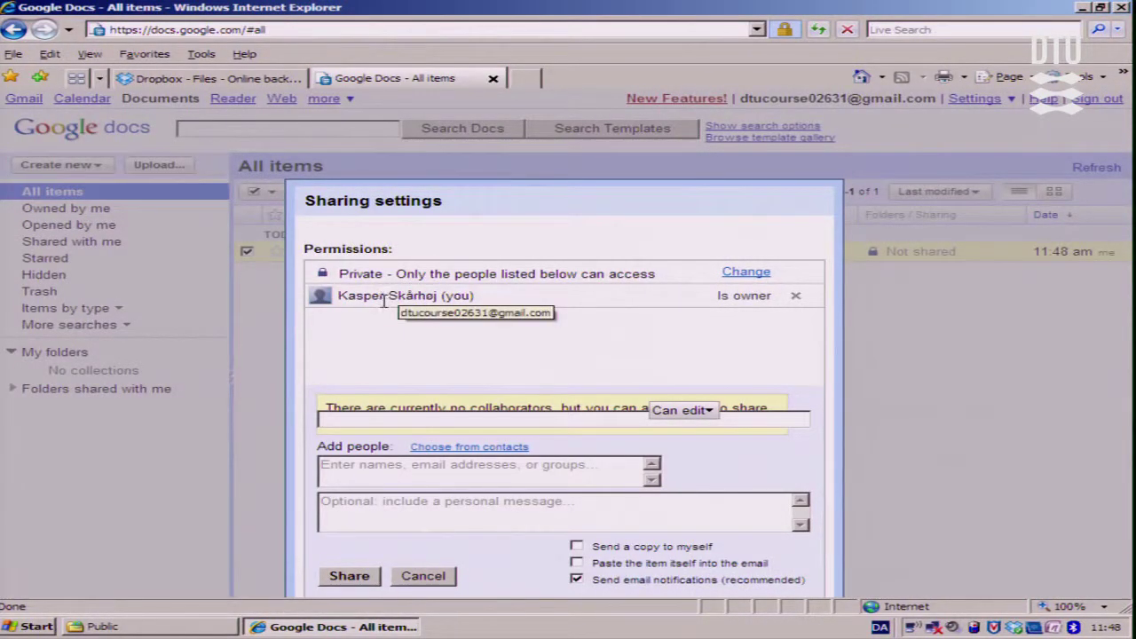
pyautogui.click(405, 470)
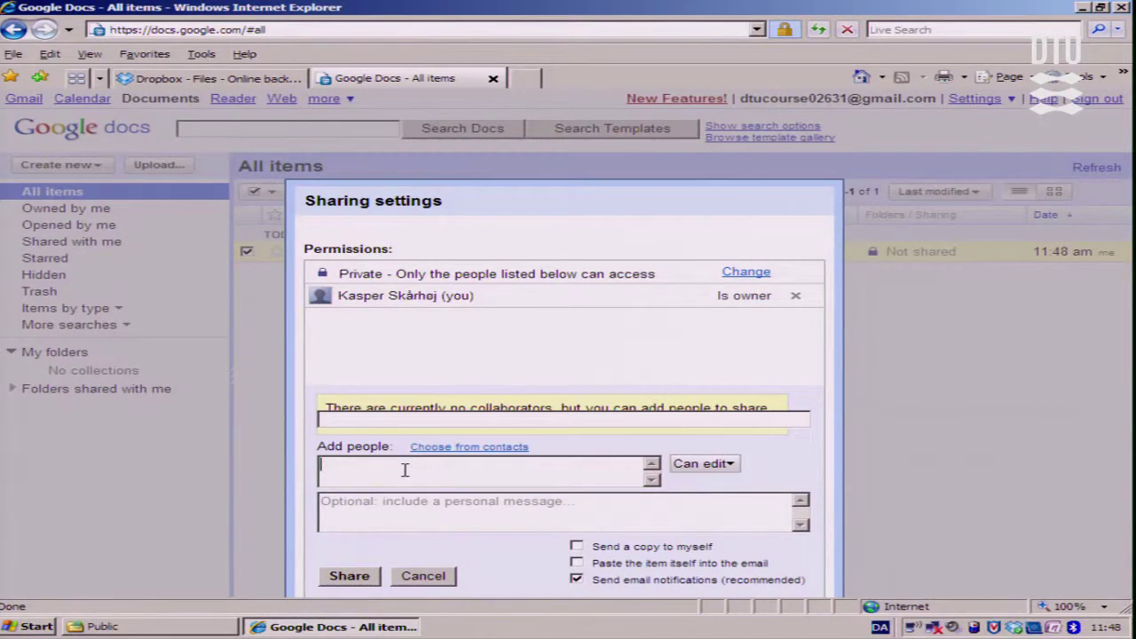
pyautogui.write('kaspersk')
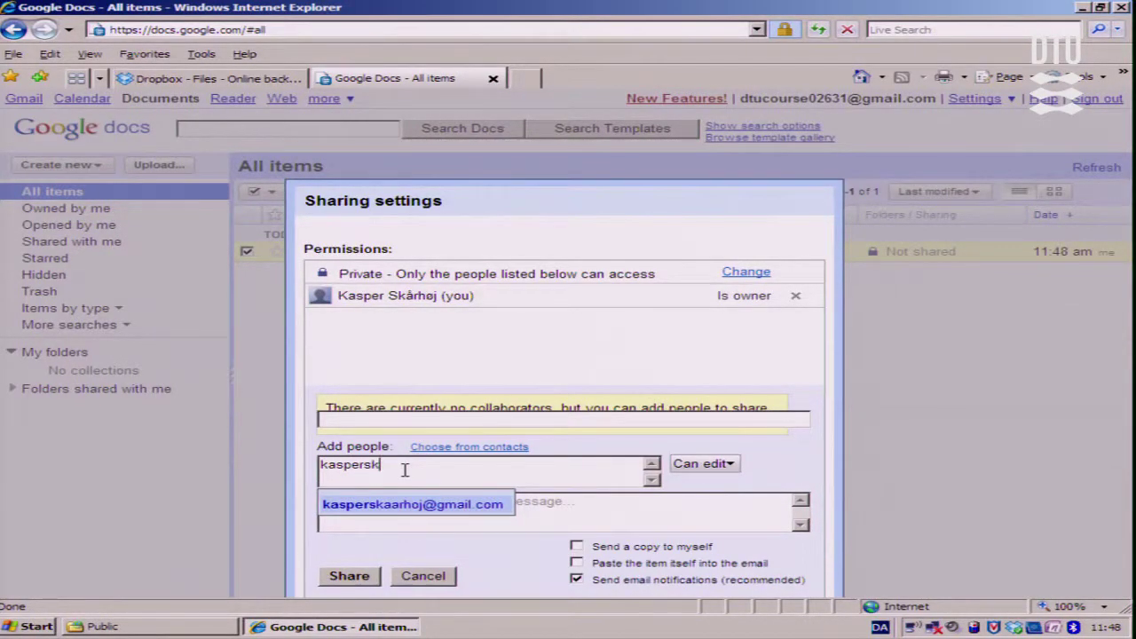
pyautogui.press('Return')
pyautogui.click(346, 576)
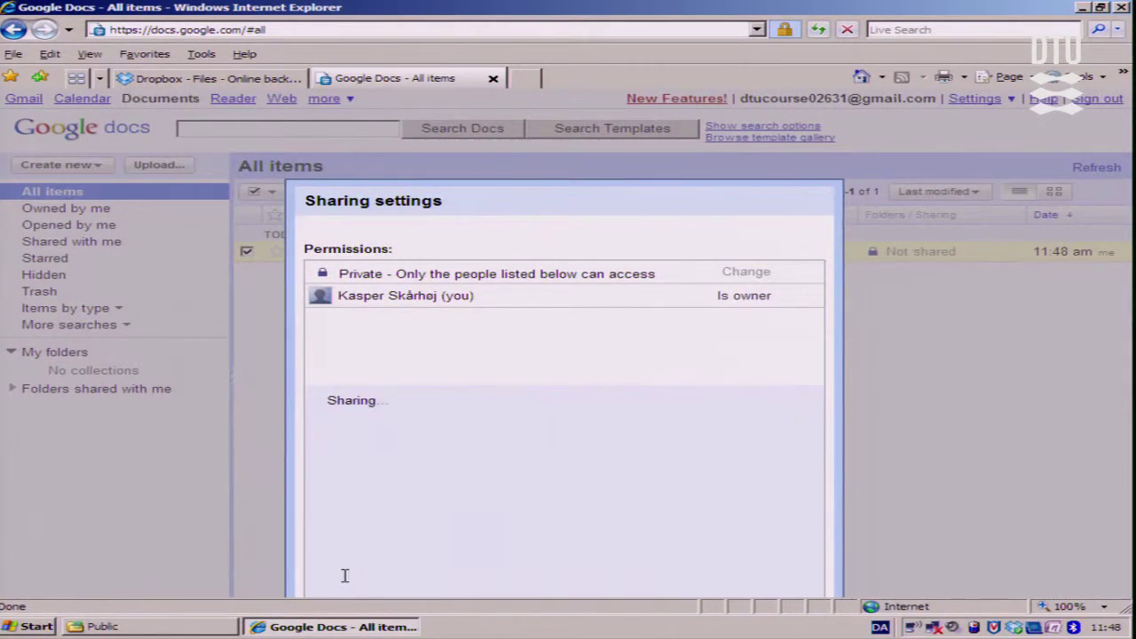
pyautogui.click(345, 480)
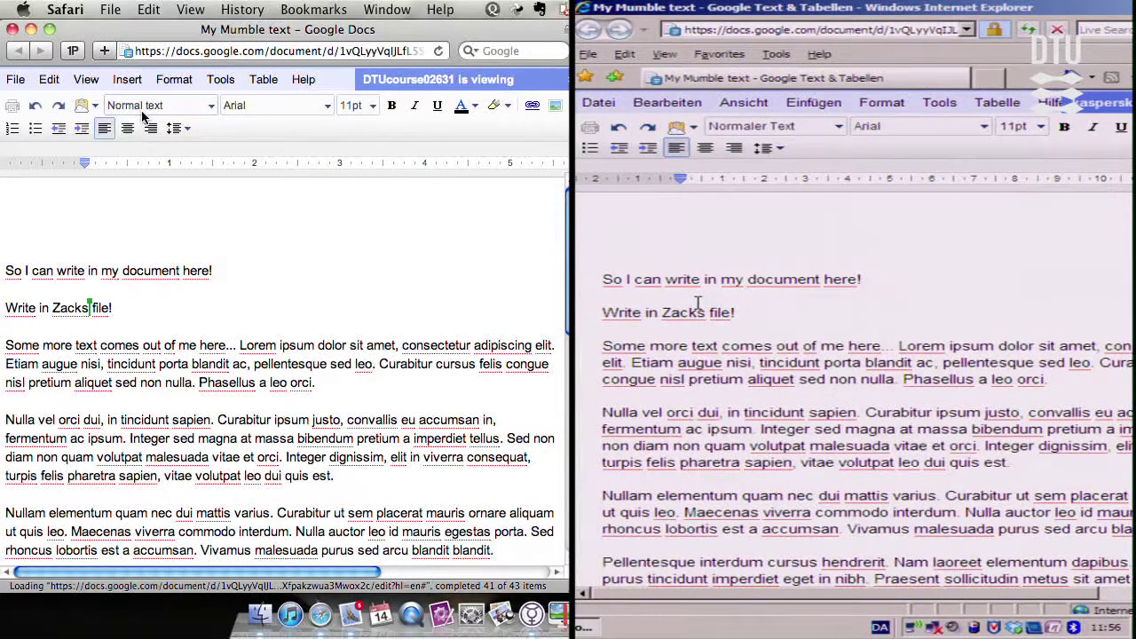
# Step: Add the line "I will write something back to you!" directly below the document's second text line, followed by a new line
pyautogui.press('Right')
pyautogui.press('Right')
pyautogui.press('Right')
pyautogui.press('Right')
pyautogui.press('Right')
pyautogui.press('Right')
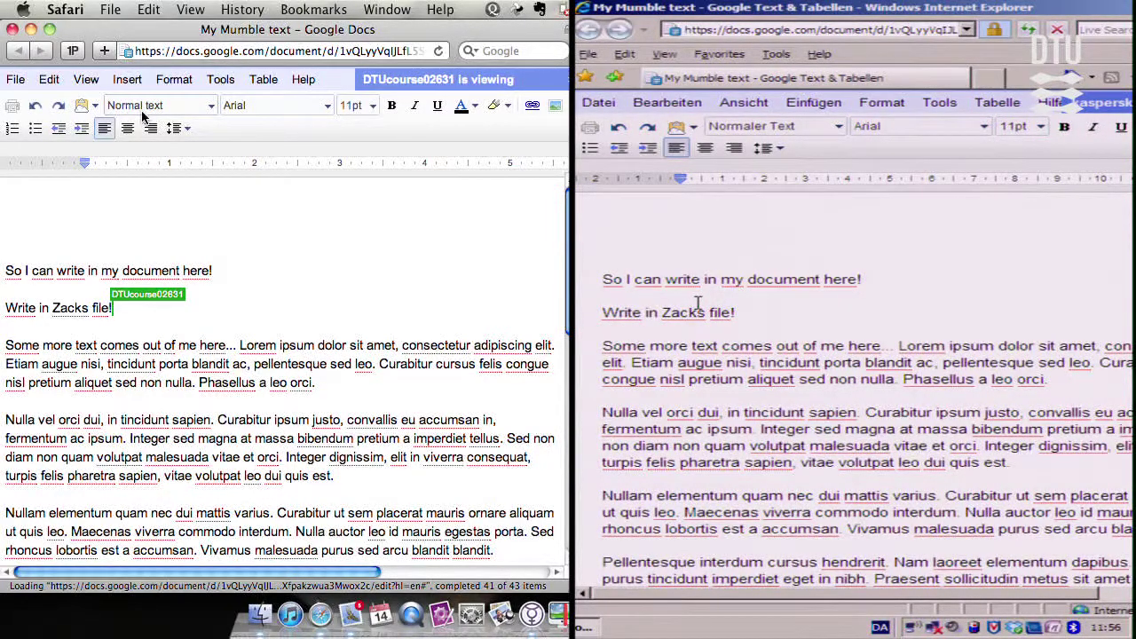
pyautogui.press('Return')
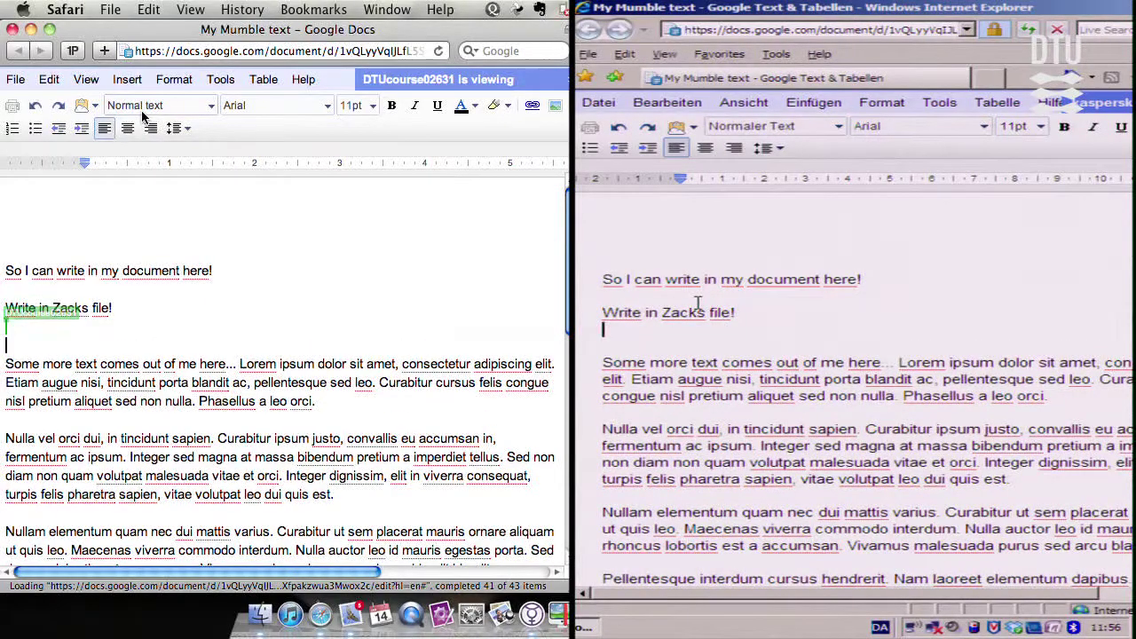
pyautogui.write('I will ')
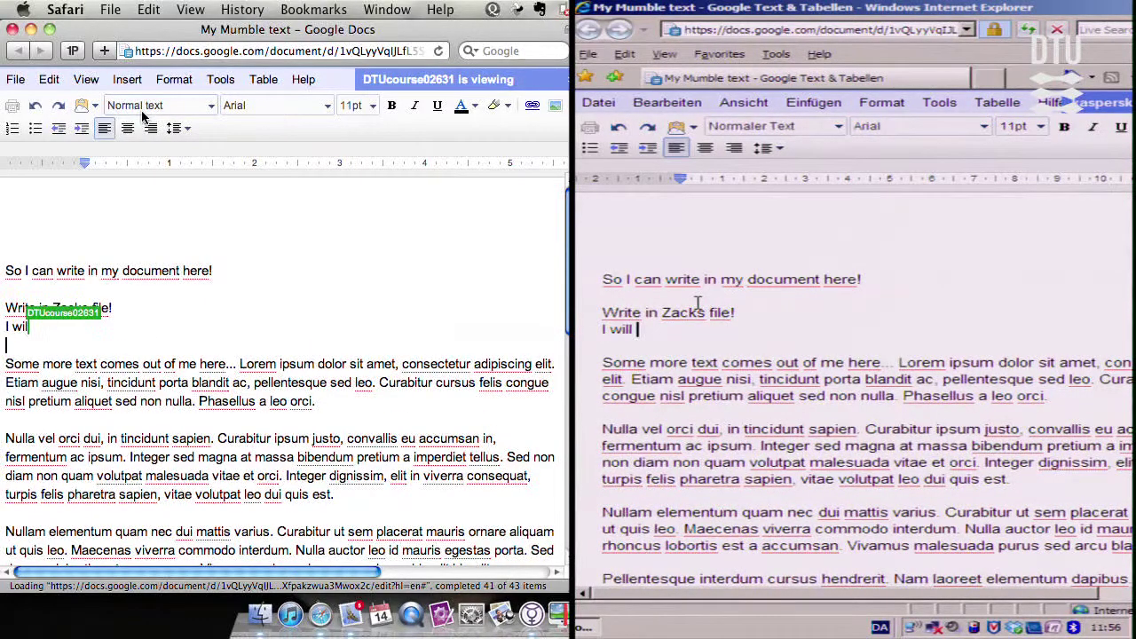
pyautogui.write('write something bac')
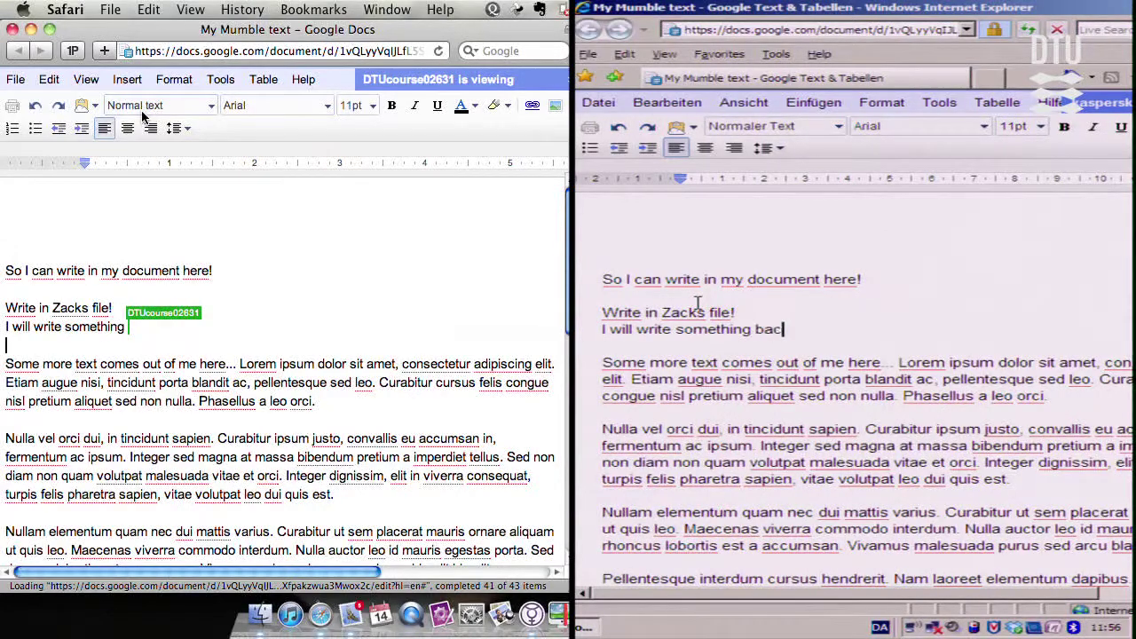
pyautogui.write('k to you!')
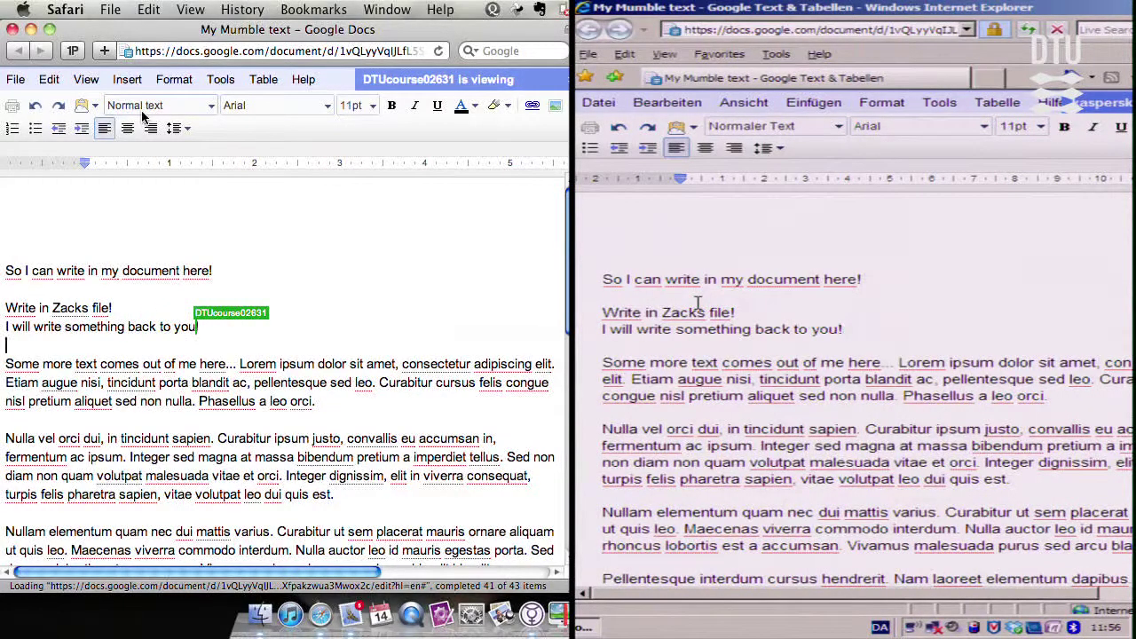
pyautogui.press('Return')
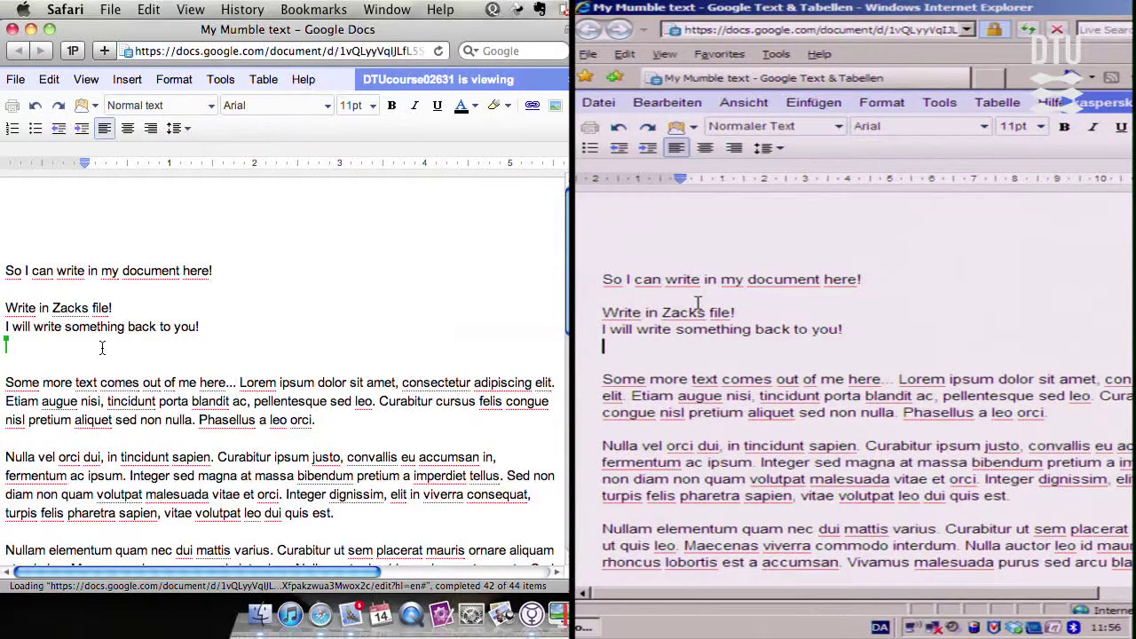
# Step: In the collaborator's copy in Safari, insert blank lines below the reply and write "Directly in the document as it happened!"
pyautogui.press('Return')
pyautogui.press('Return')
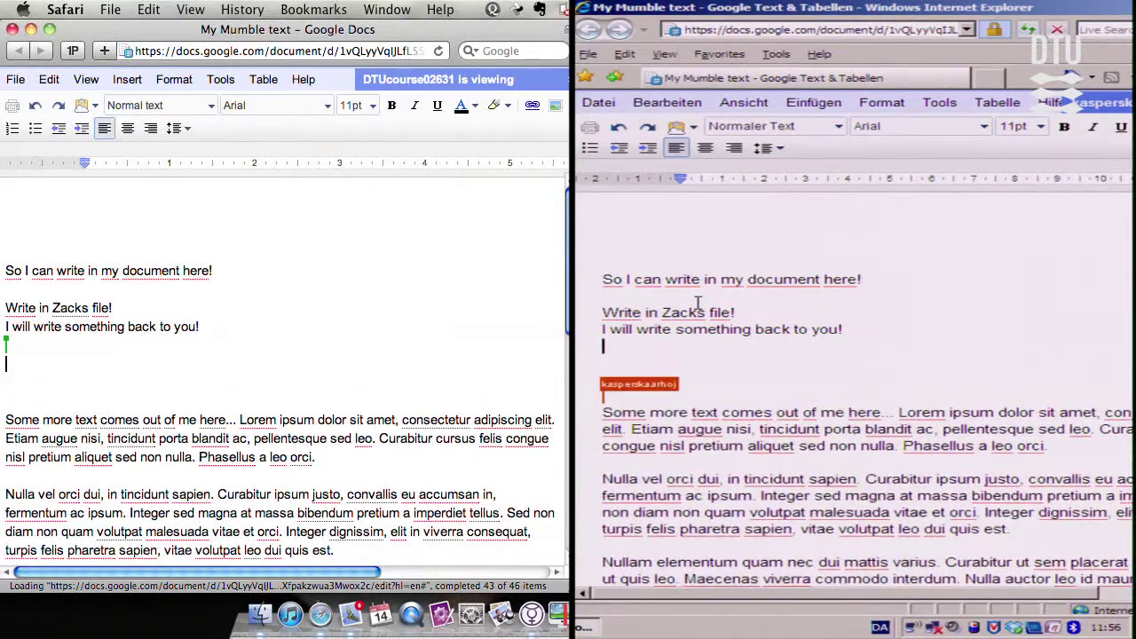
pyautogui.press('Up')
pyautogui.press('Up')
pyautogui.write('Direct')
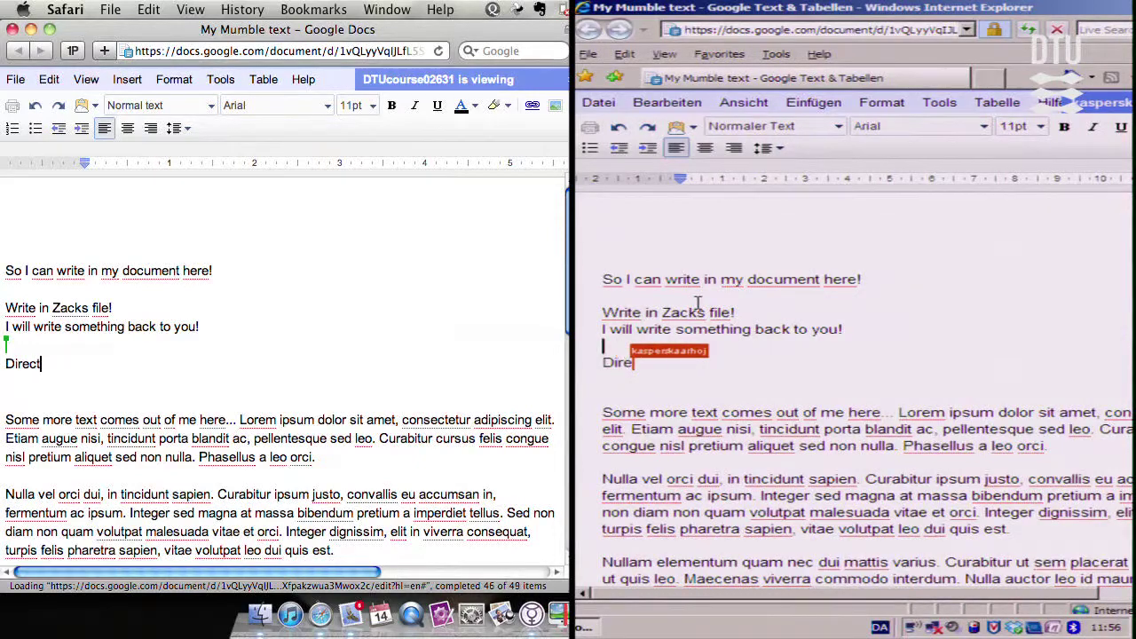
pyautogui.write('ly in the document as it h')
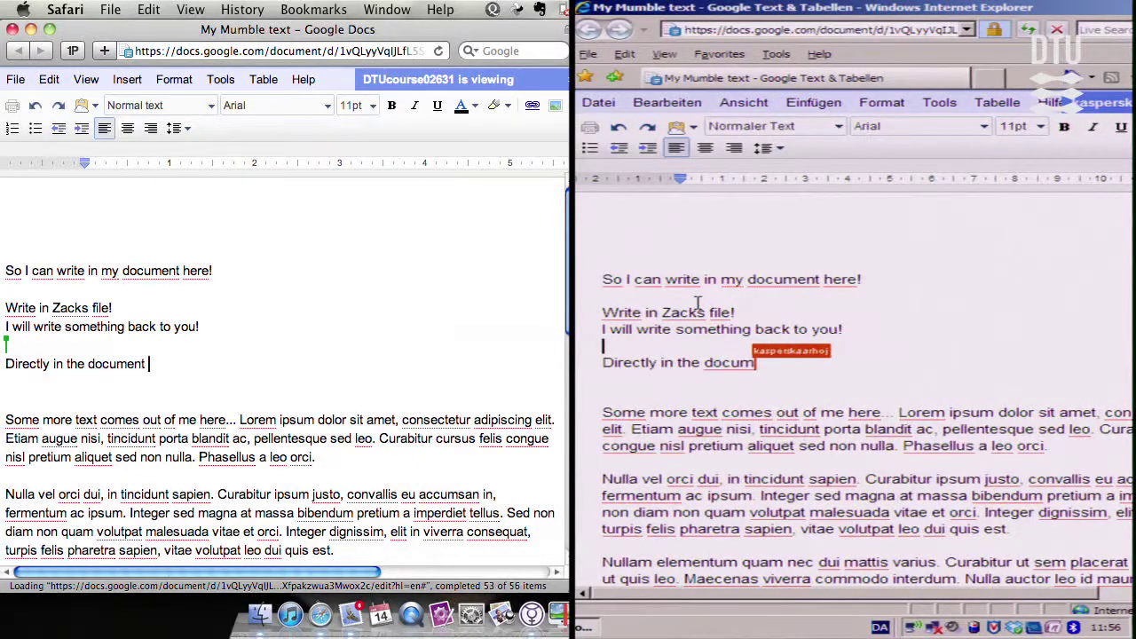
pyautogui.write('appened!')
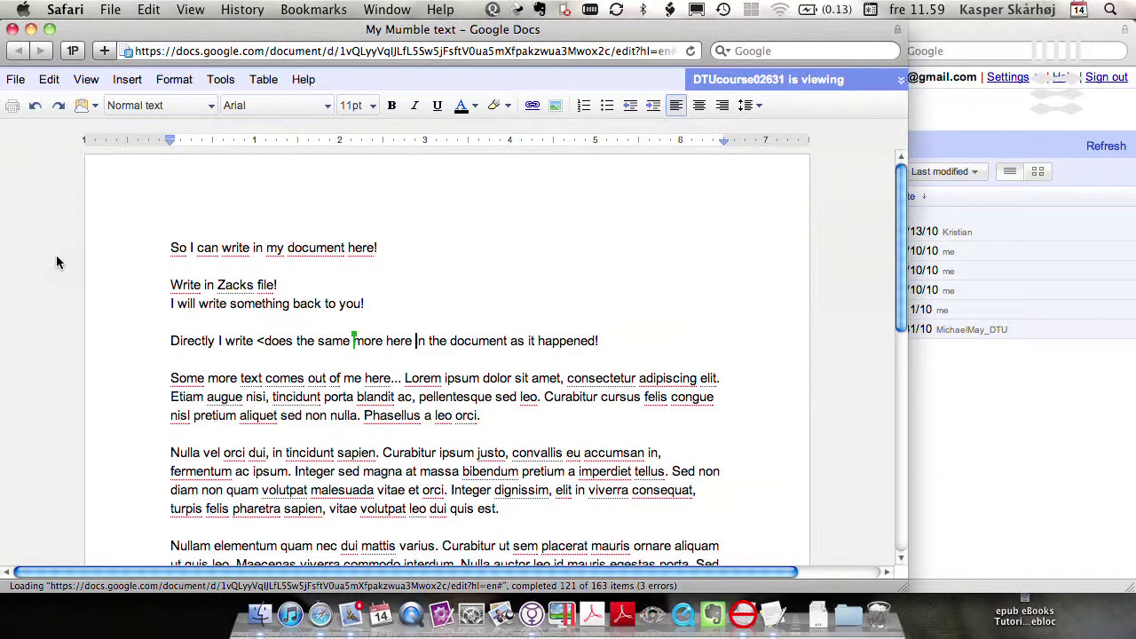
# Step: Open the revision history and examine each author's changes in the current and the previous Jan 14, 11:56 AM revisions
pyautogui.click(16, 81)
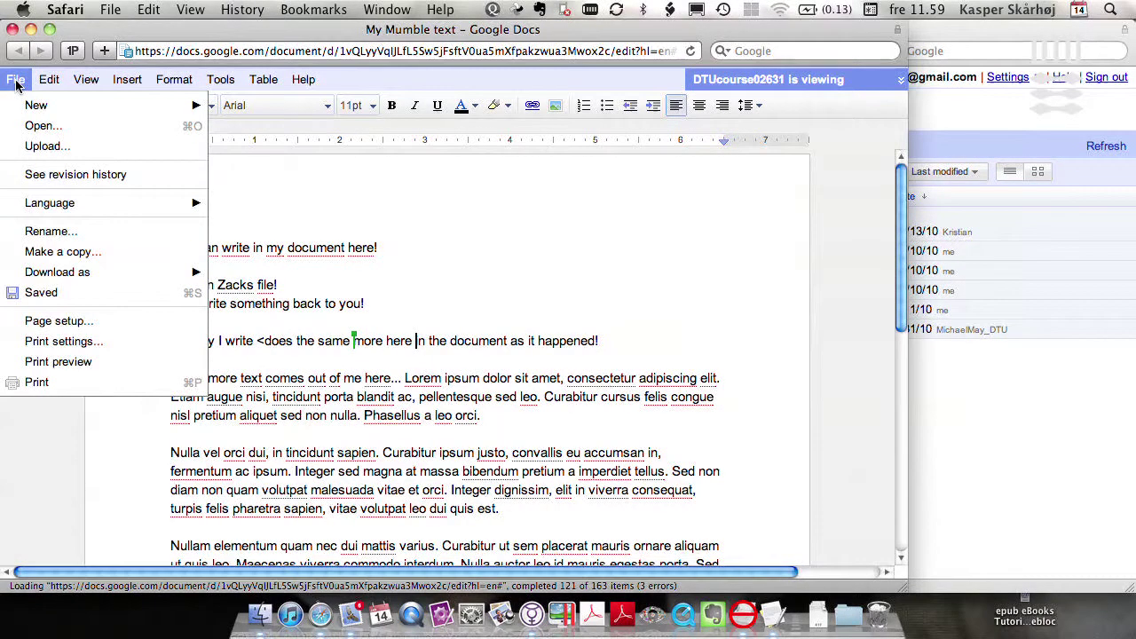
pyautogui.click(53, 175)
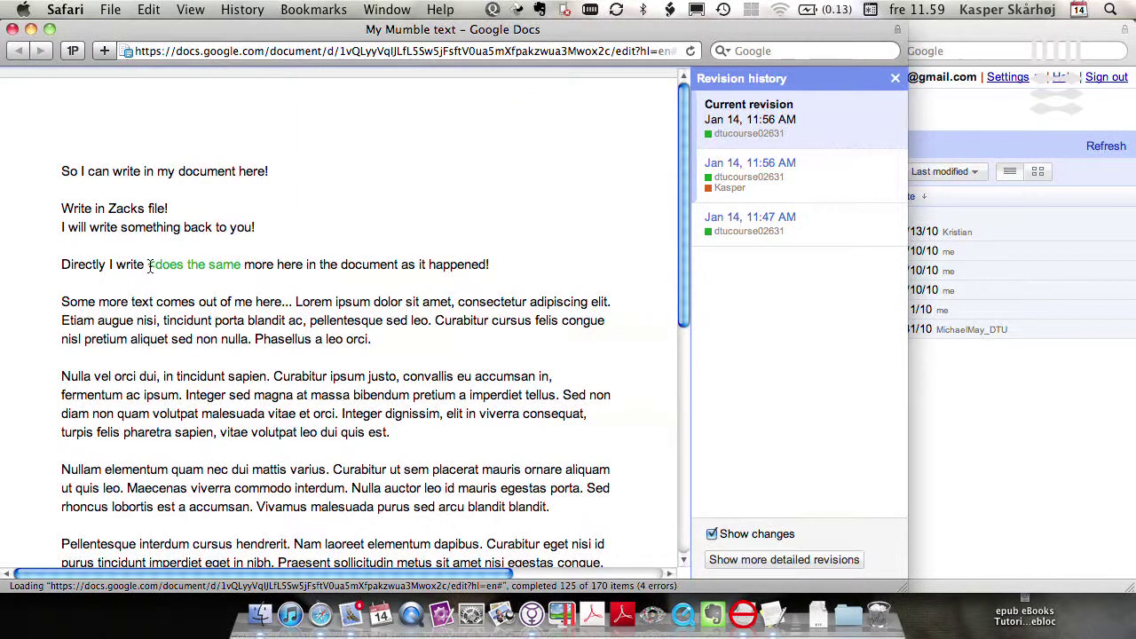
pyautogui.moveTo(149, 267); pyautogui.dragTo(229, 272)
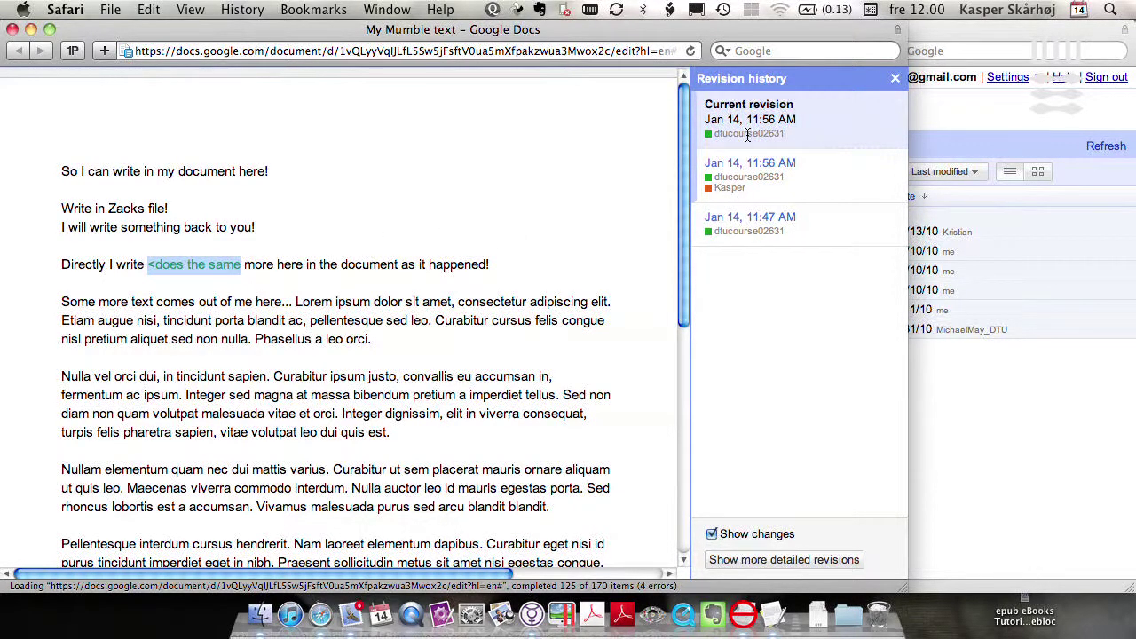
pyautogui.click(800, 172)
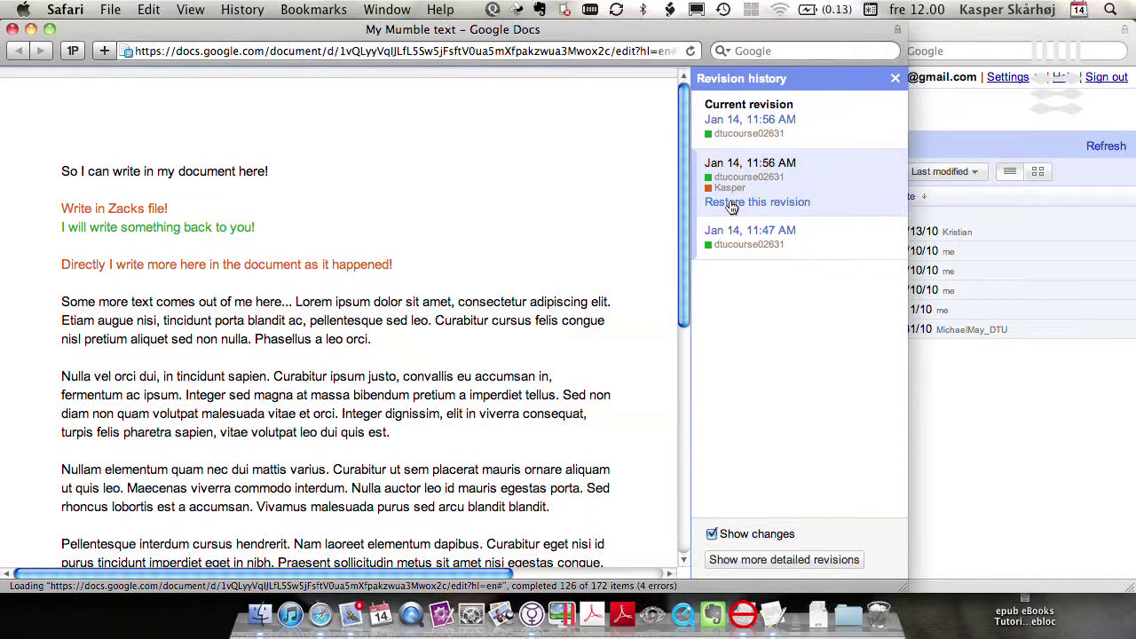
pyautogui.tripleClick(102, 209)
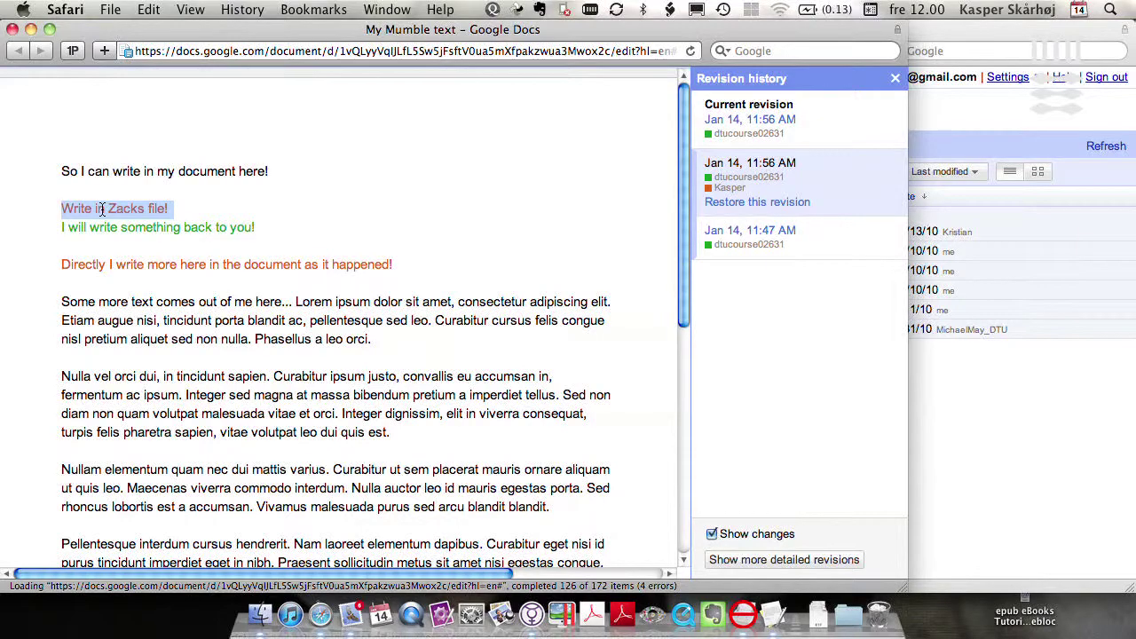
pyautogui.doubleClick(103, 227)
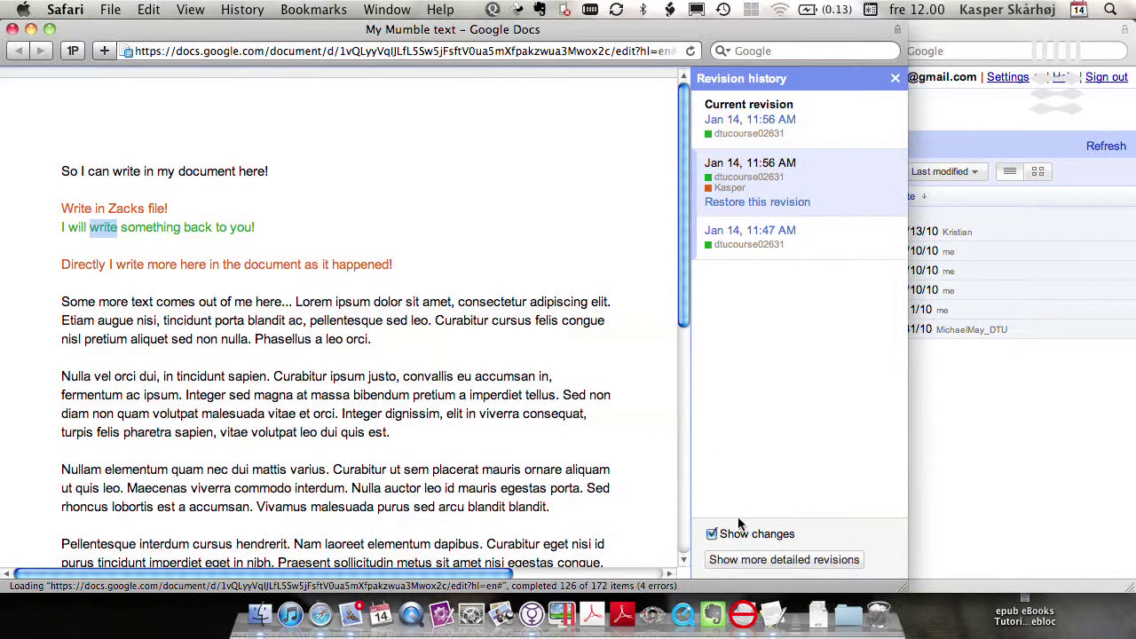
# Step: Switch the change highlighting off and on again, and view the more detailed revisions before returning to the less detailed list
pyautogui.click(712, 536)
pyautogui.click(712, 535)
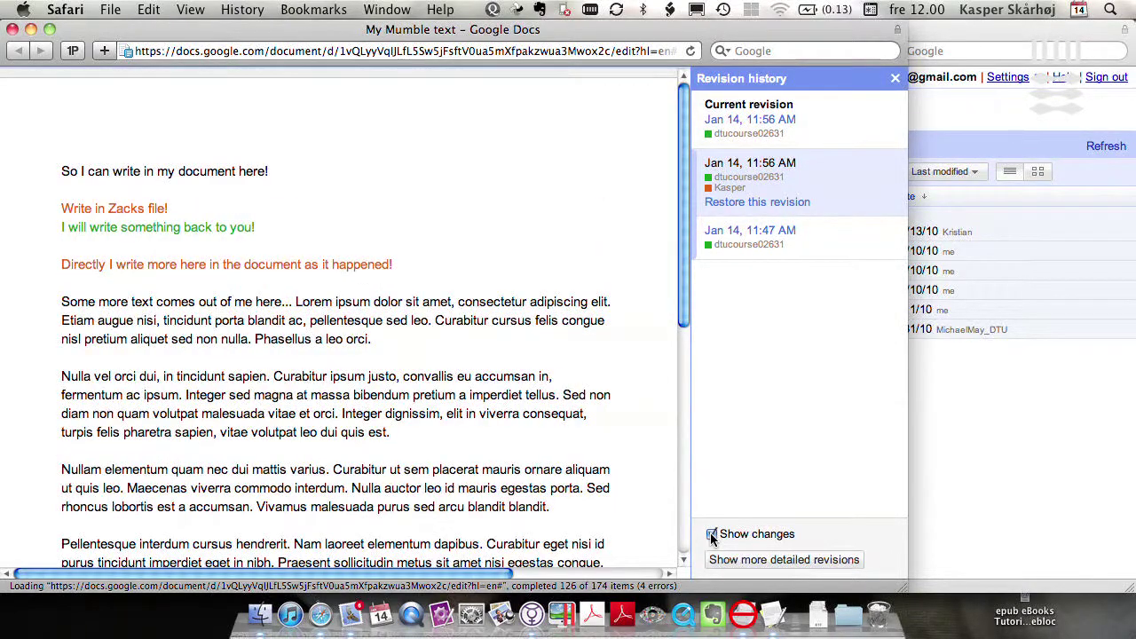
pyautogui.click(764, 560)
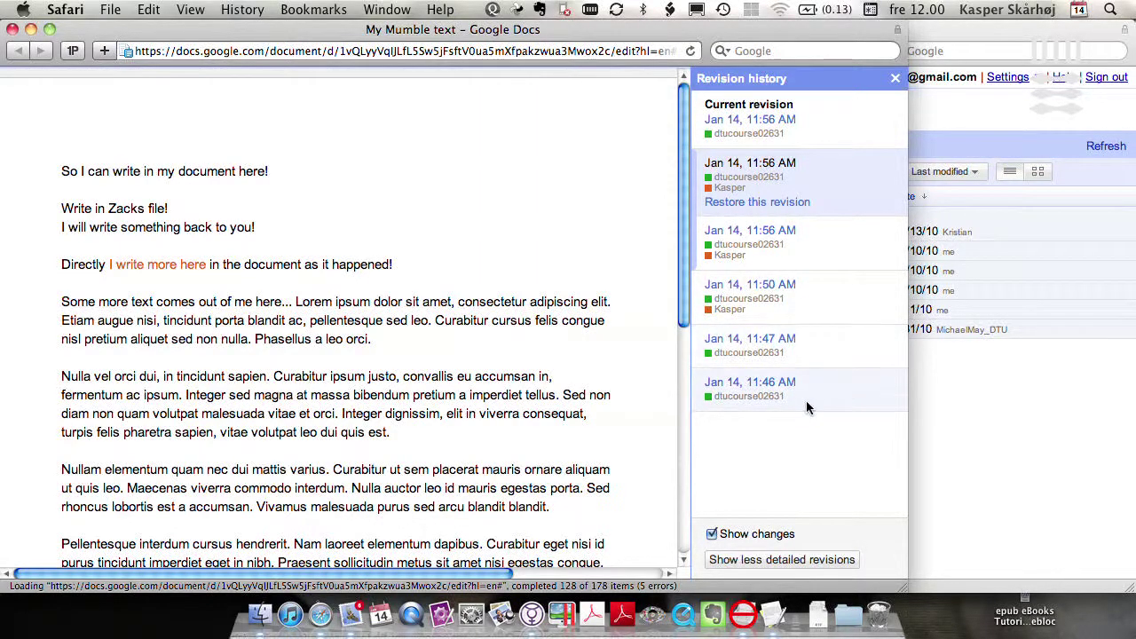
pyautogui.click(834, 556)
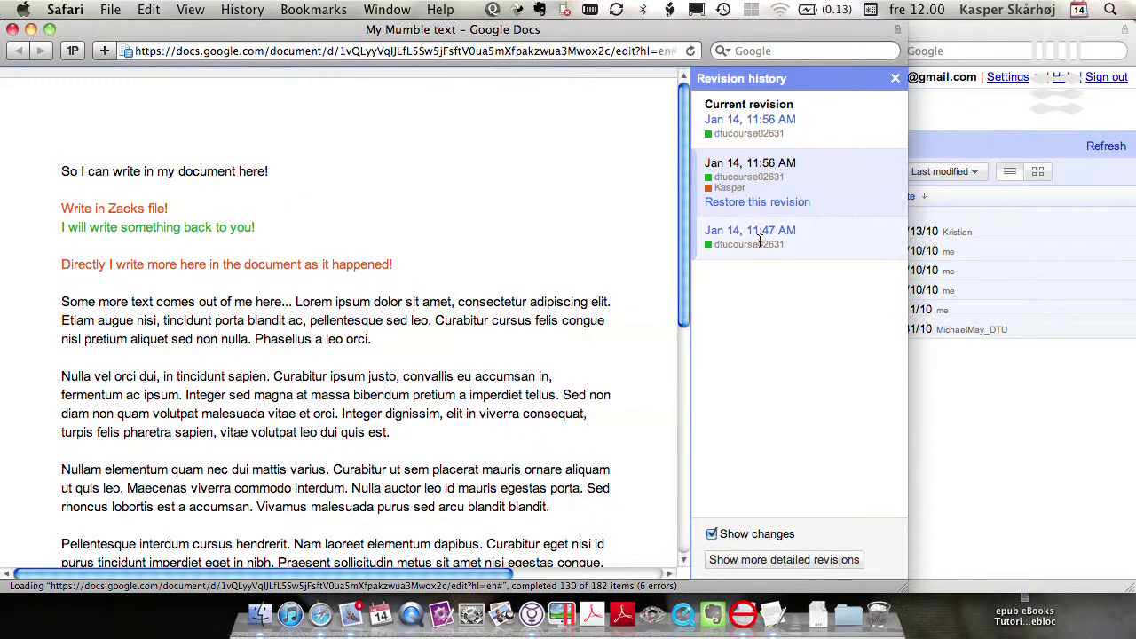
# Step: Compare the Jan 14, 11:47 AM revision with the later one and restore the 11:47 AM revision
pyautogui.click(759, 240)
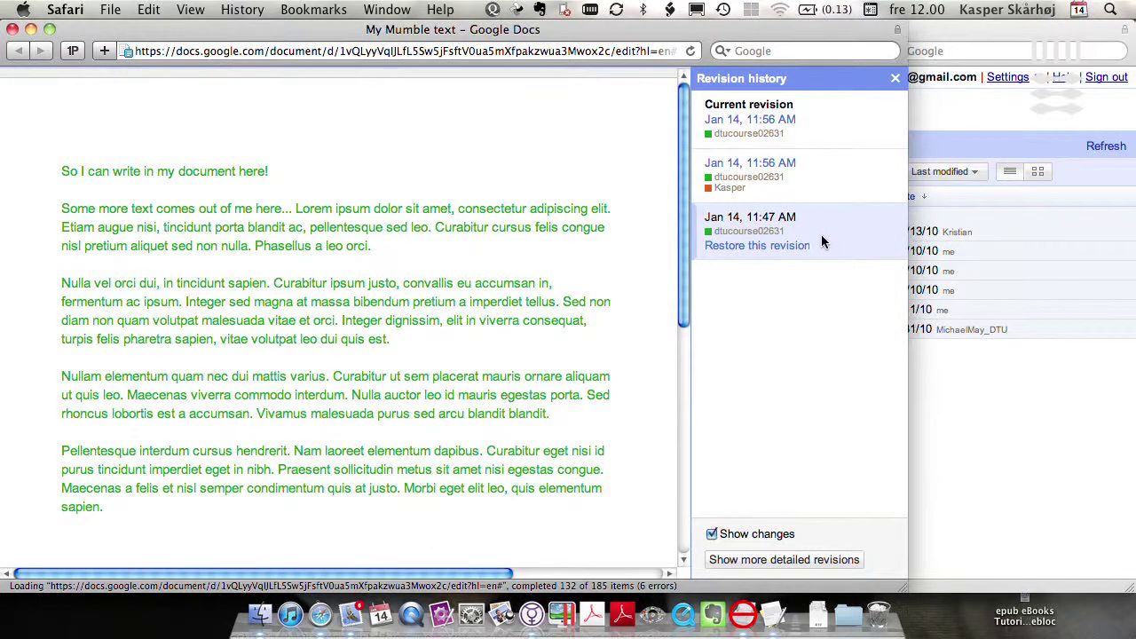
pyautogui.click(825, 187)
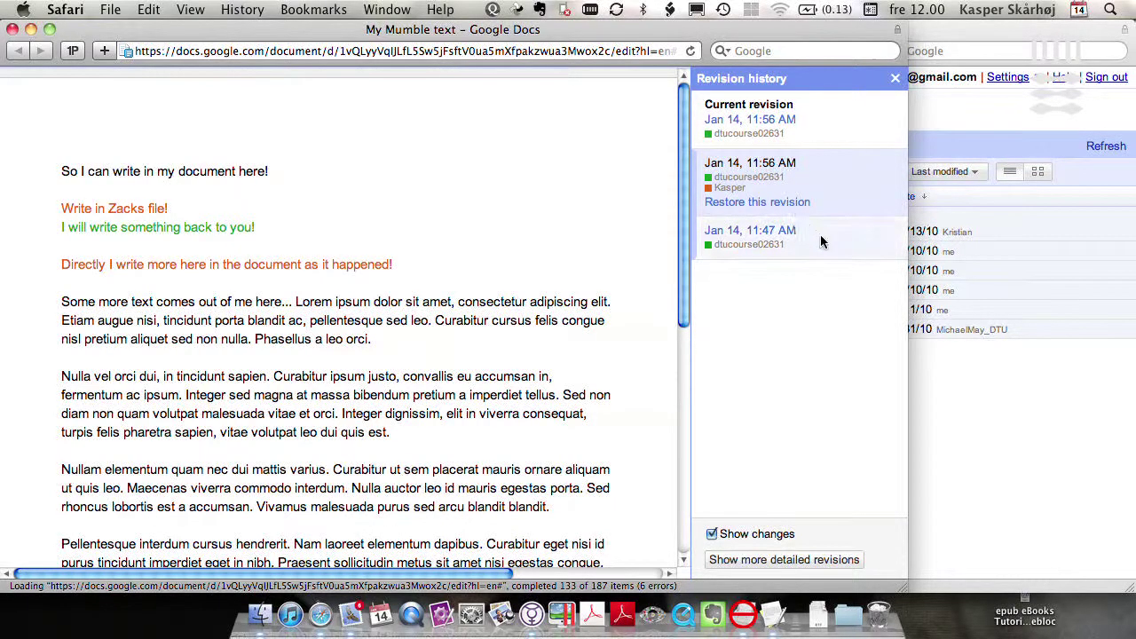
pyautogui.click(820, 235)
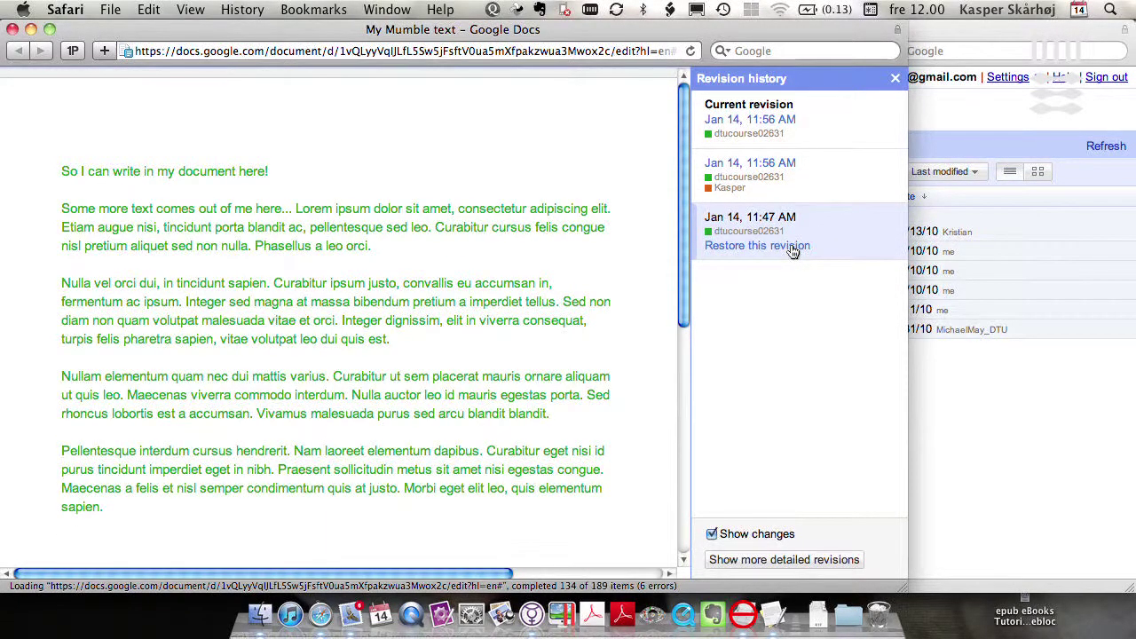
pyautogui.click(793, 247)
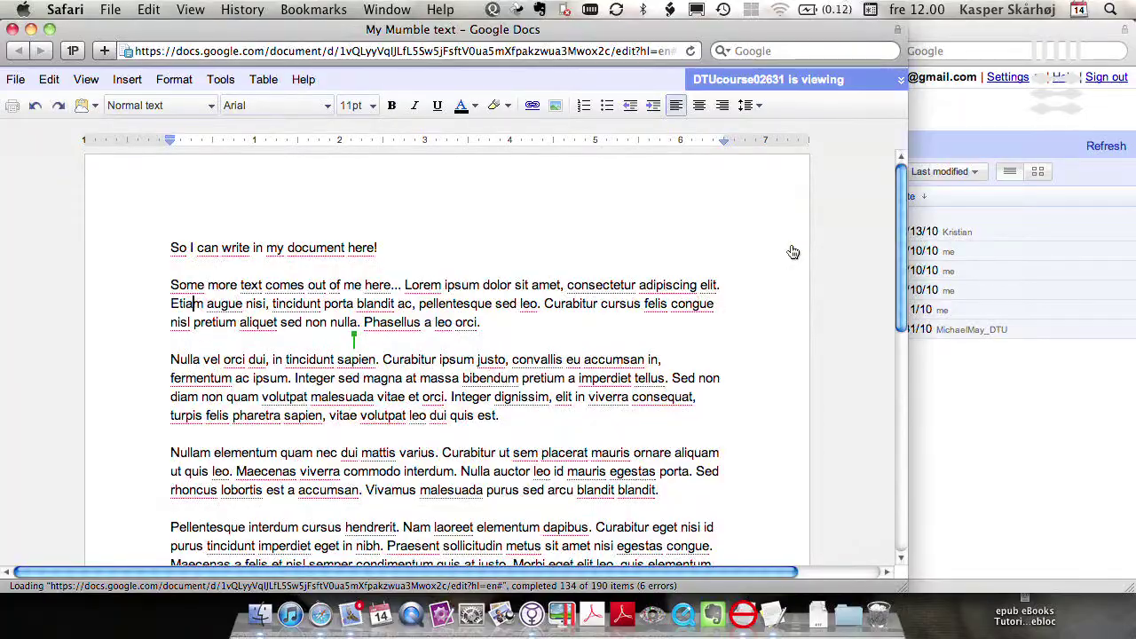